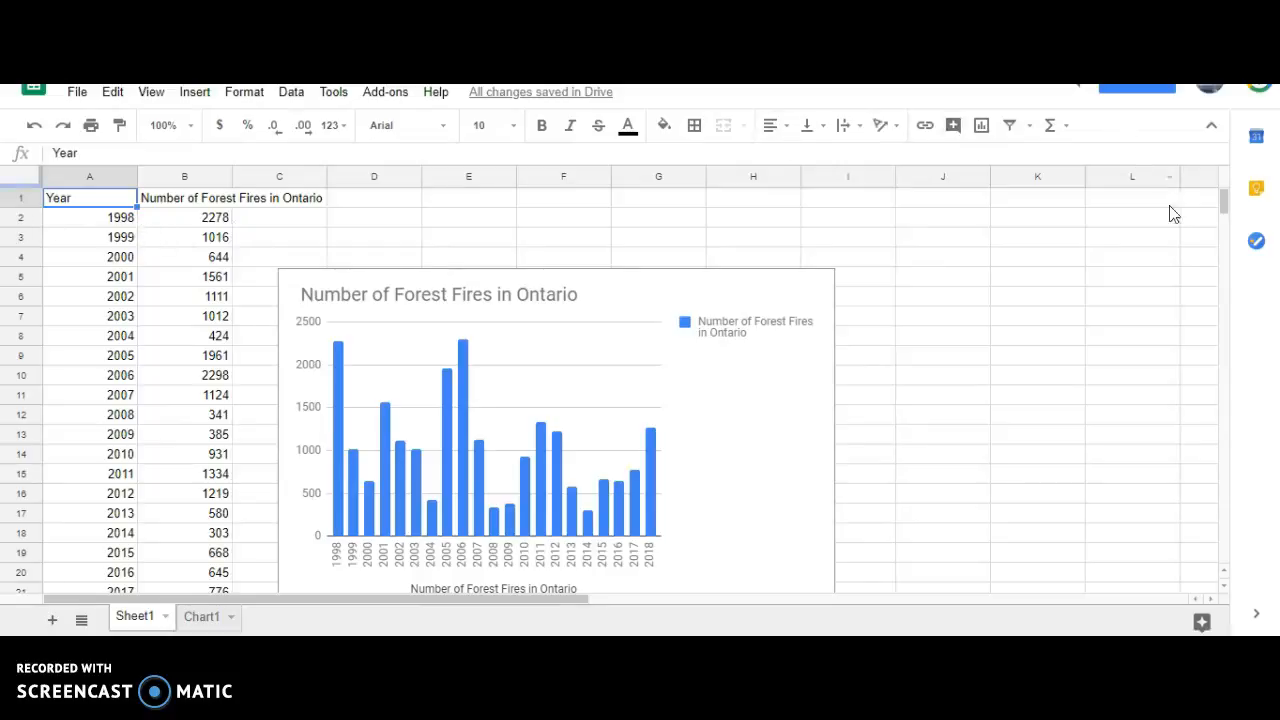
{"action": "scroll", "coordinate": [1197, 236], "scroll_direction": "down", "scroll_amount": 1}
{"action": "scroll", "coordinate": [1197, 236], "scroll_direction": "down", "scroll_amount": 1}
{"action": "scroll", "coordinate": [1197, 236], "scroll_direction": "up", "scroll_amount": 1}
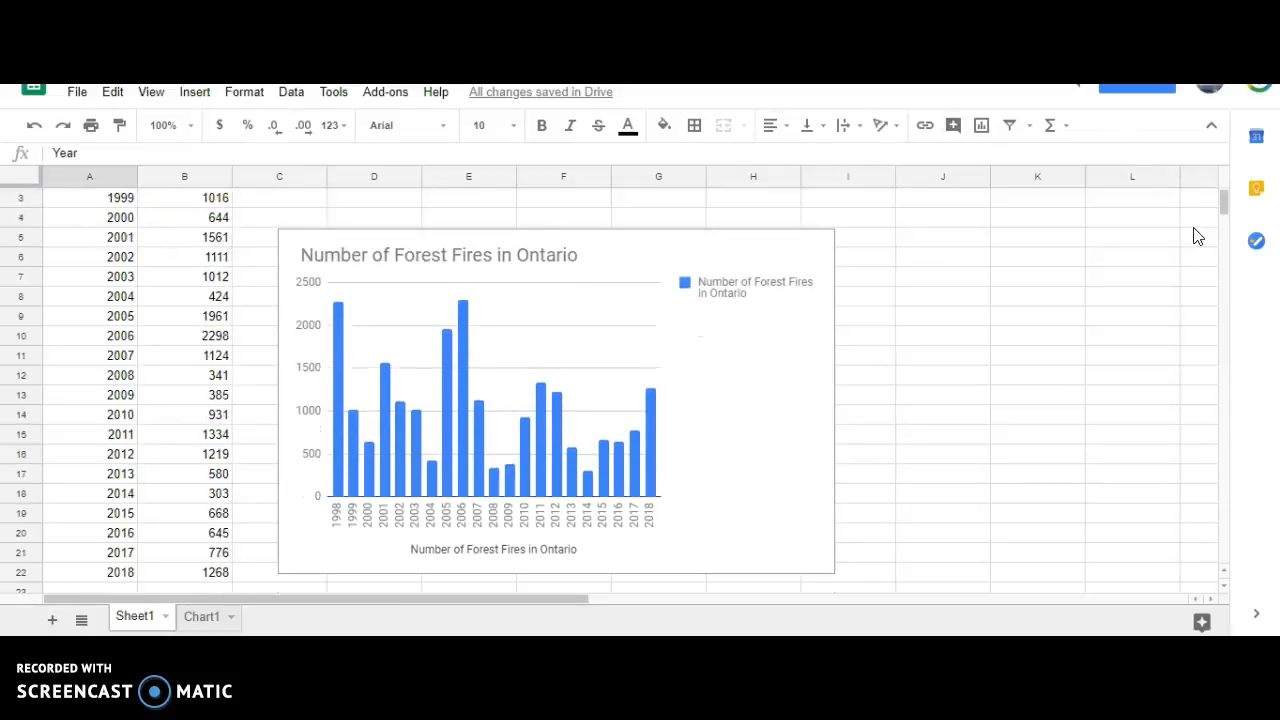
{"action": "scroll", "coordinate": [1197, 236], "scroll_direction": "up", "scroll_amount": 1}
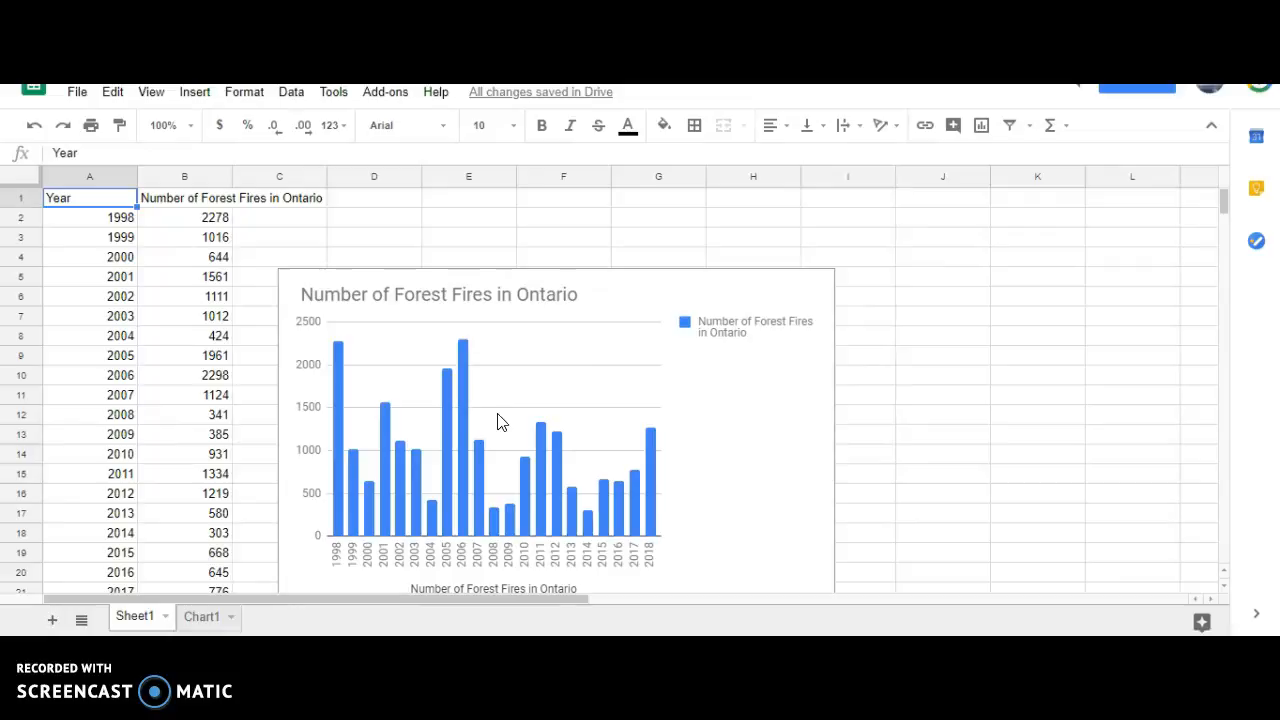
Insert a new chart from the sheet's data and change its chart type to Column chart.
{"action": "left_click", "coordinate": [192, 97]}
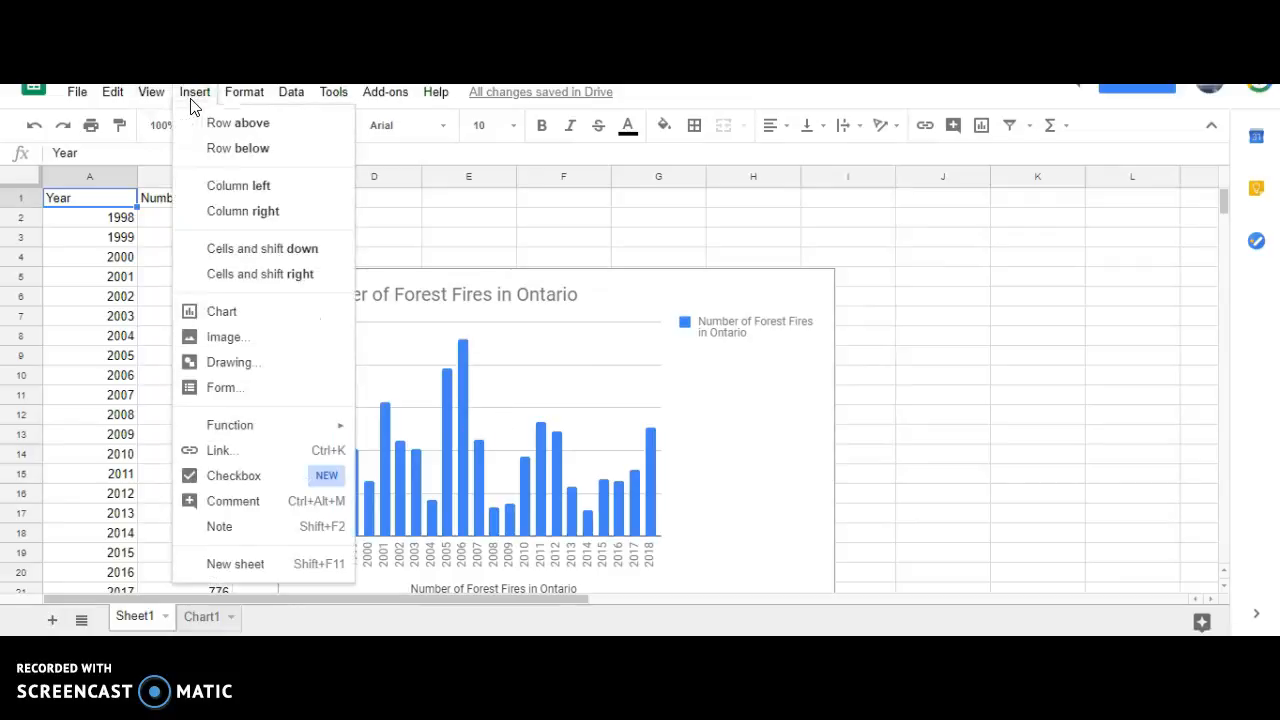
{"action": "left_click", "coordinate": [279, 326]}
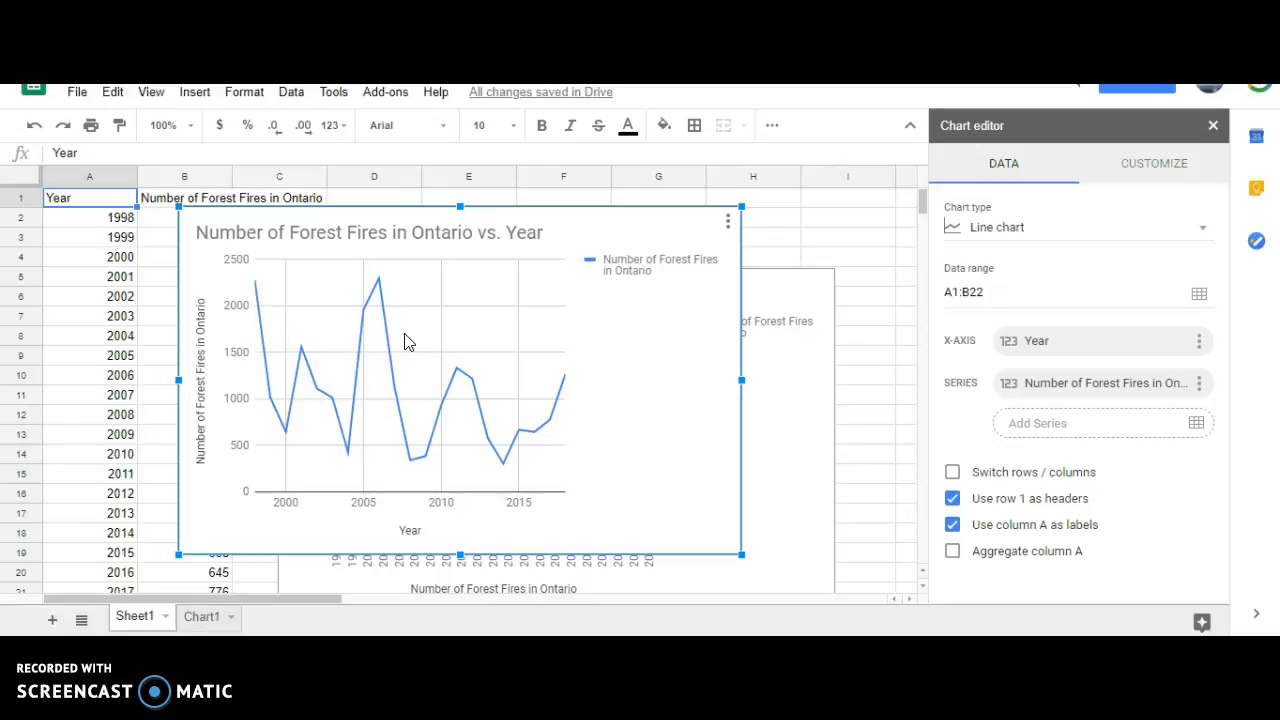
{"action": "left_click", "coordinate": [1204, 233]}
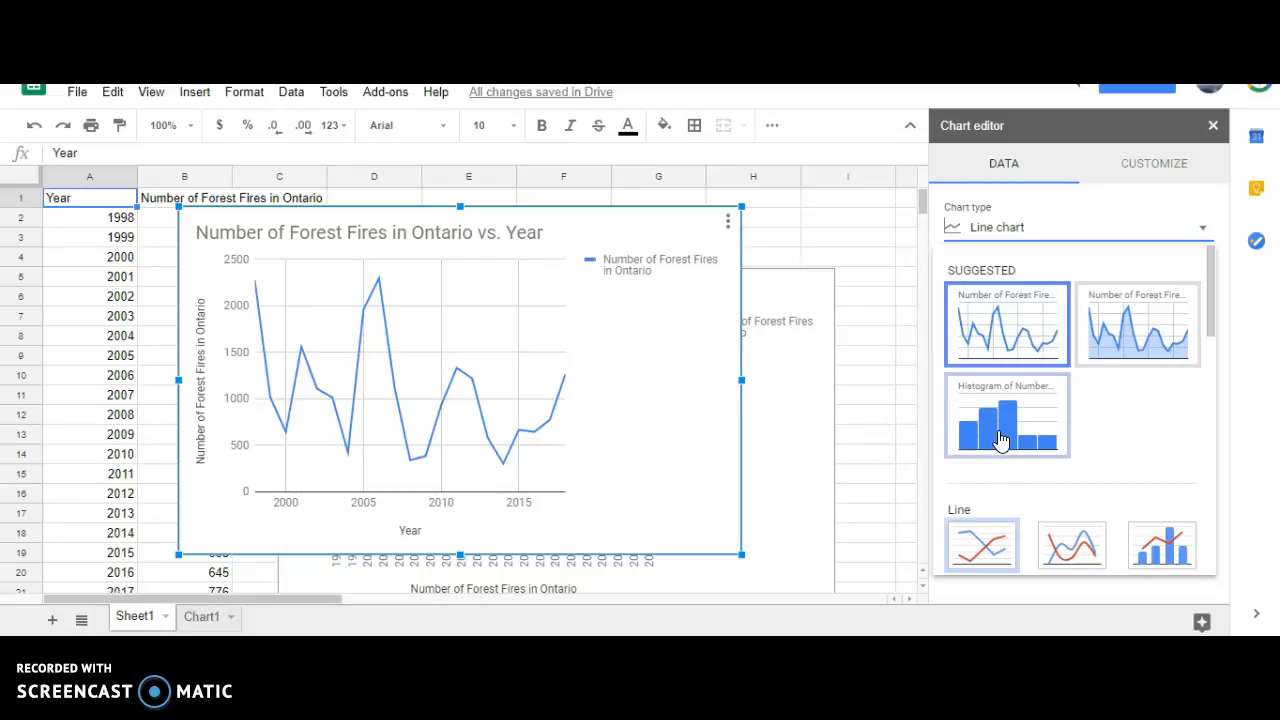
{"action": "scroll", "coordinate": [1000, 437], "scroll_direction": "down", "scroll_amount": 3}
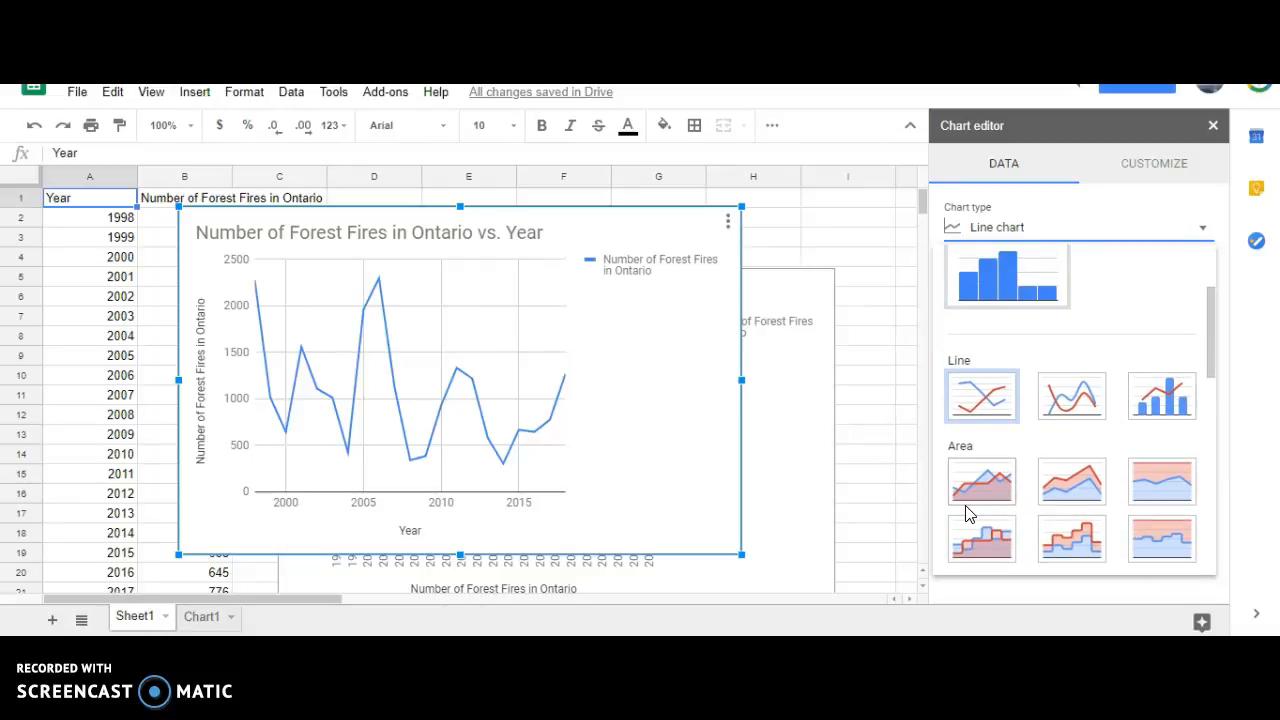
{"action": "scroll", "coordinate": [975, 510], "scroll_direction": "down", "scroll_amount": 3}
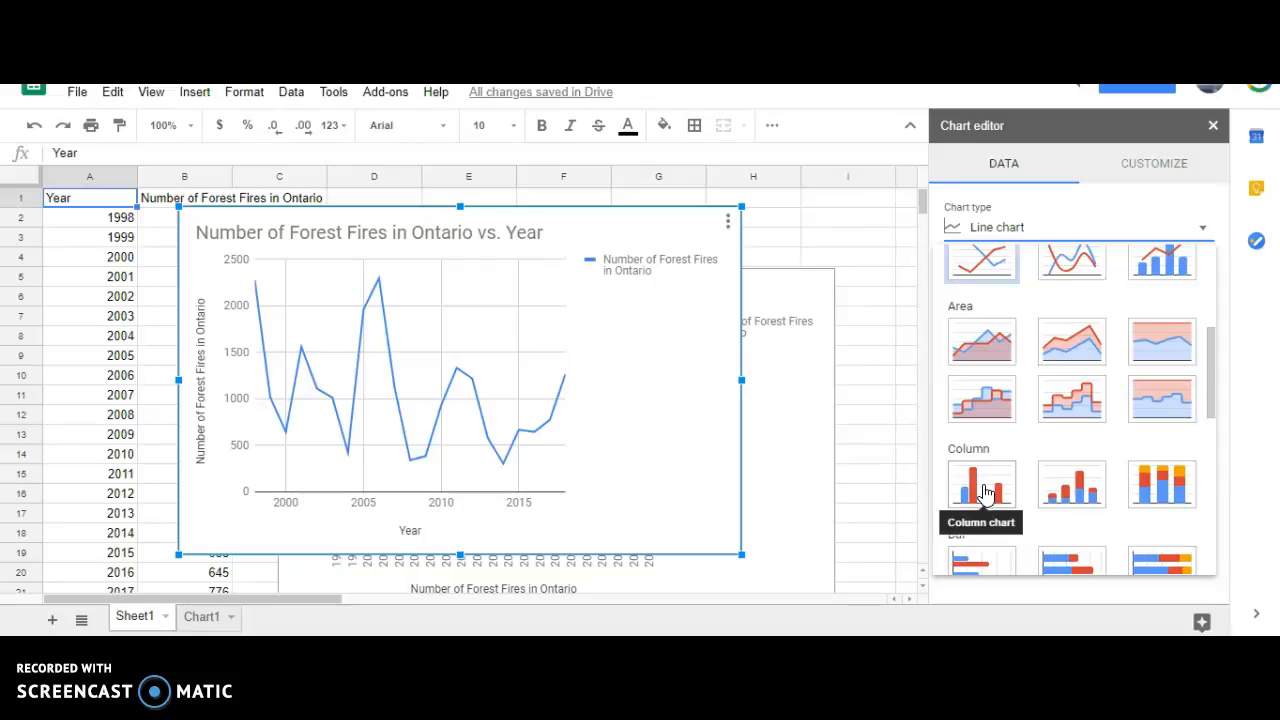
{"action": "left_click", "coordinate": [982, 486]}
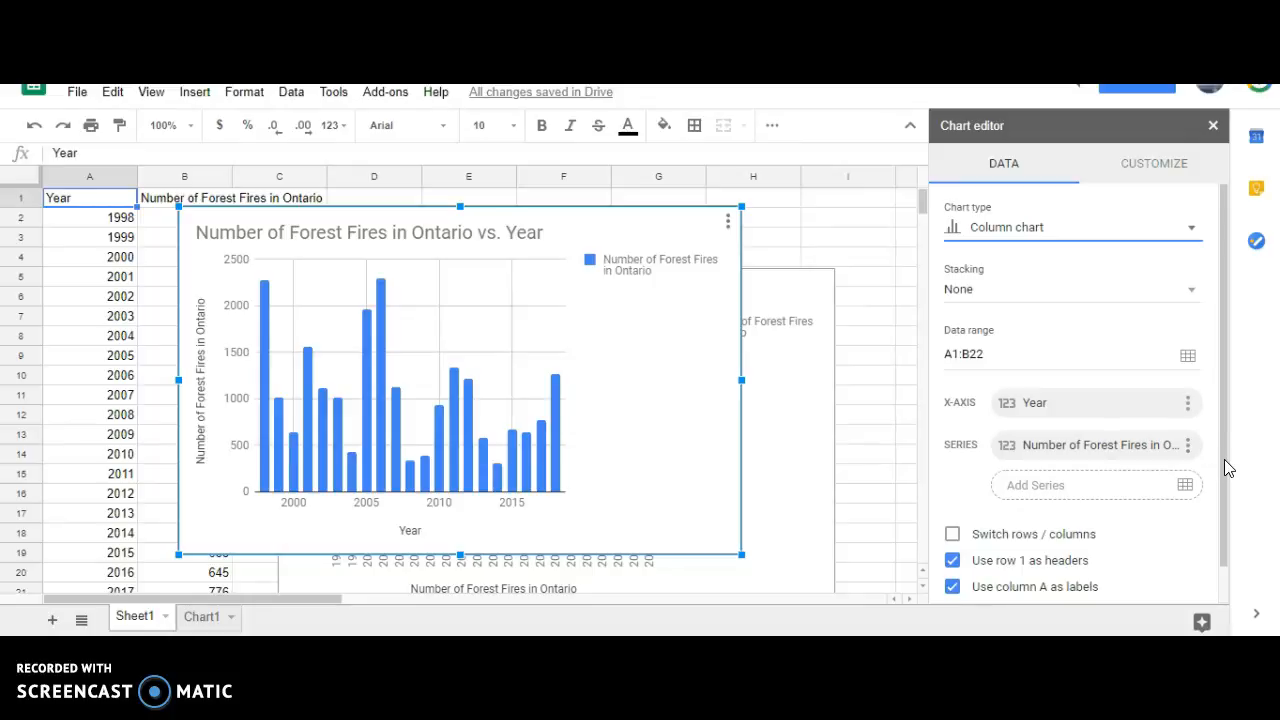
Turn on Aggregate column A in the chart's data settings.
{"action": "scroll", "coordinate": [1132, 476], "scroll_direction": "down", "scroll_amount": 2}
{"action": "scroll", "coordinate": [1132, 476], "scroll_direction": "up", "scroll_amount": 2}
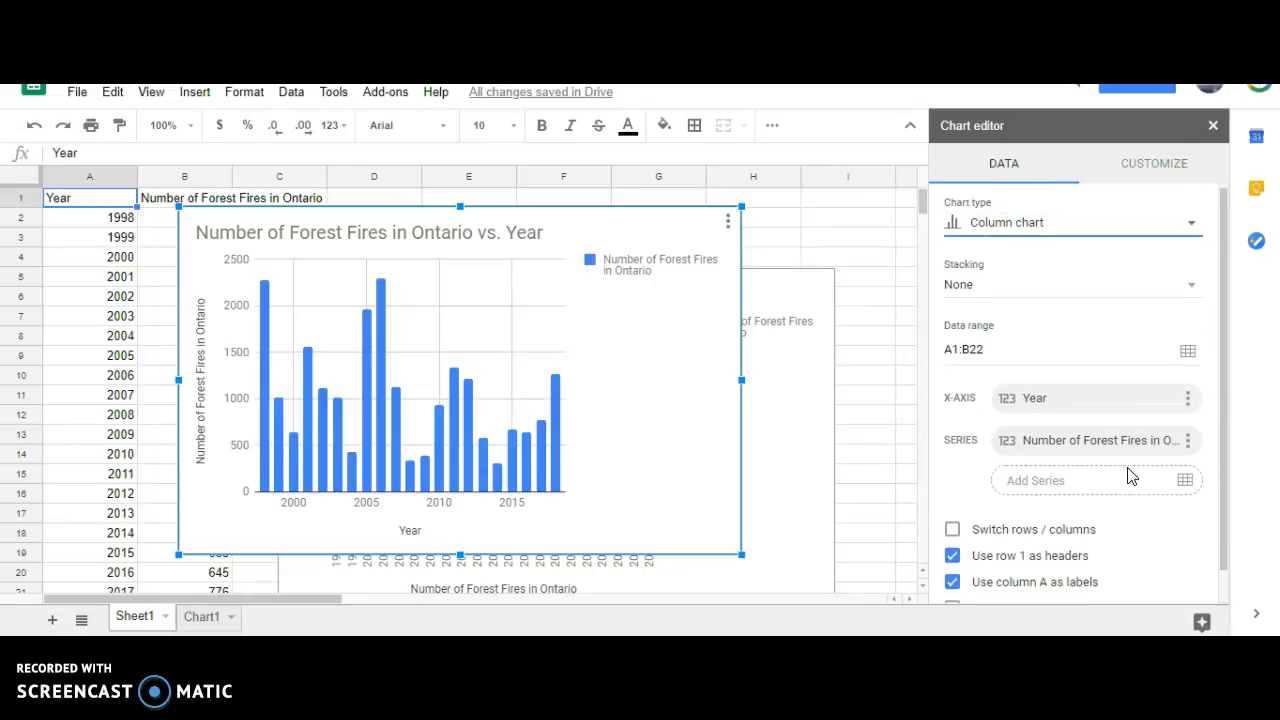
{"action": "scroll", "coordinate": [1132, 476], "scroll_direction": "down", "scroll_amount": 1}
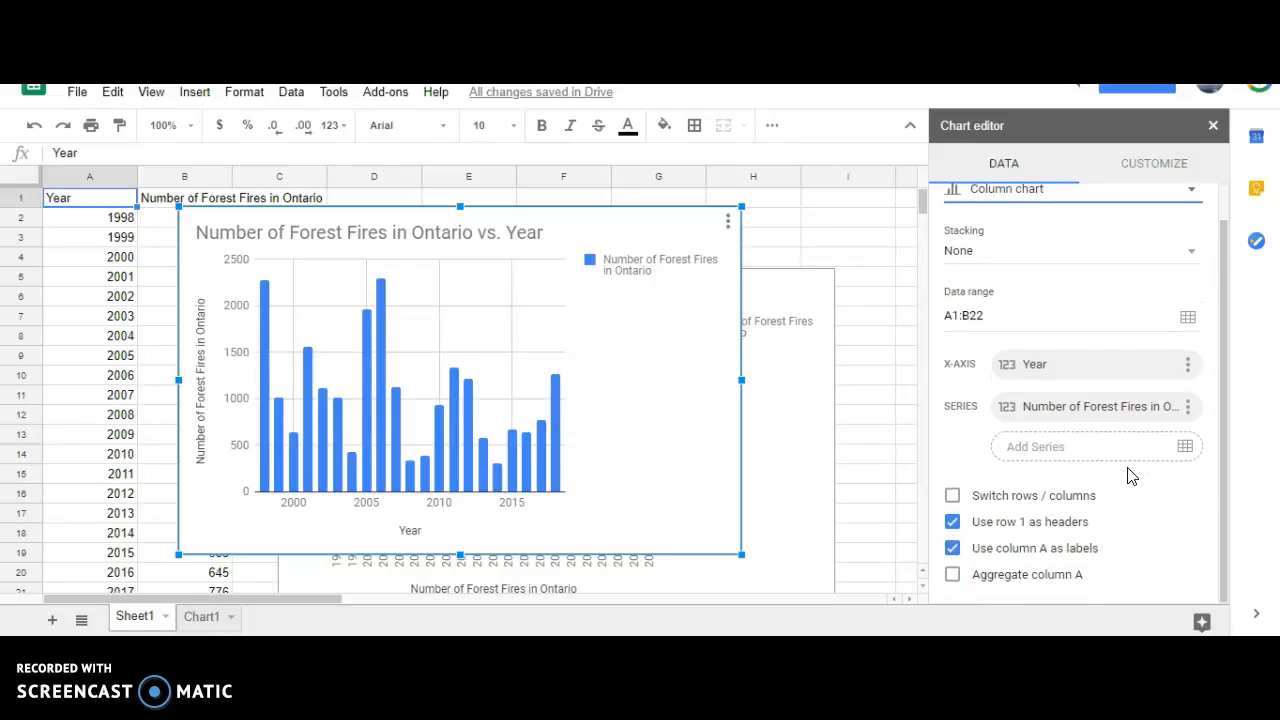
{"action": "scroll", "coordinate": [1132, 476], "scroll_direction": "up", "scroll_amount": 1}
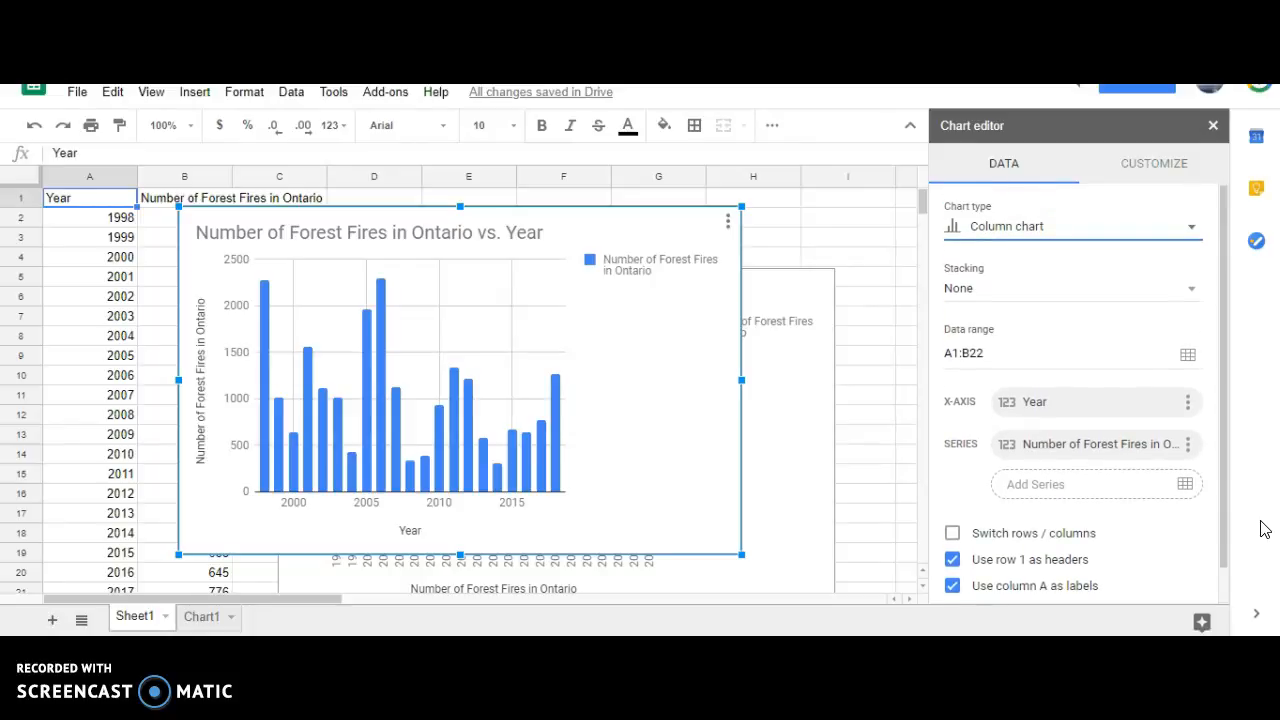
{"action": "scroll", "coordinate": [1201, 544], "scroll_direction": "down", "scroll_amount": 1}
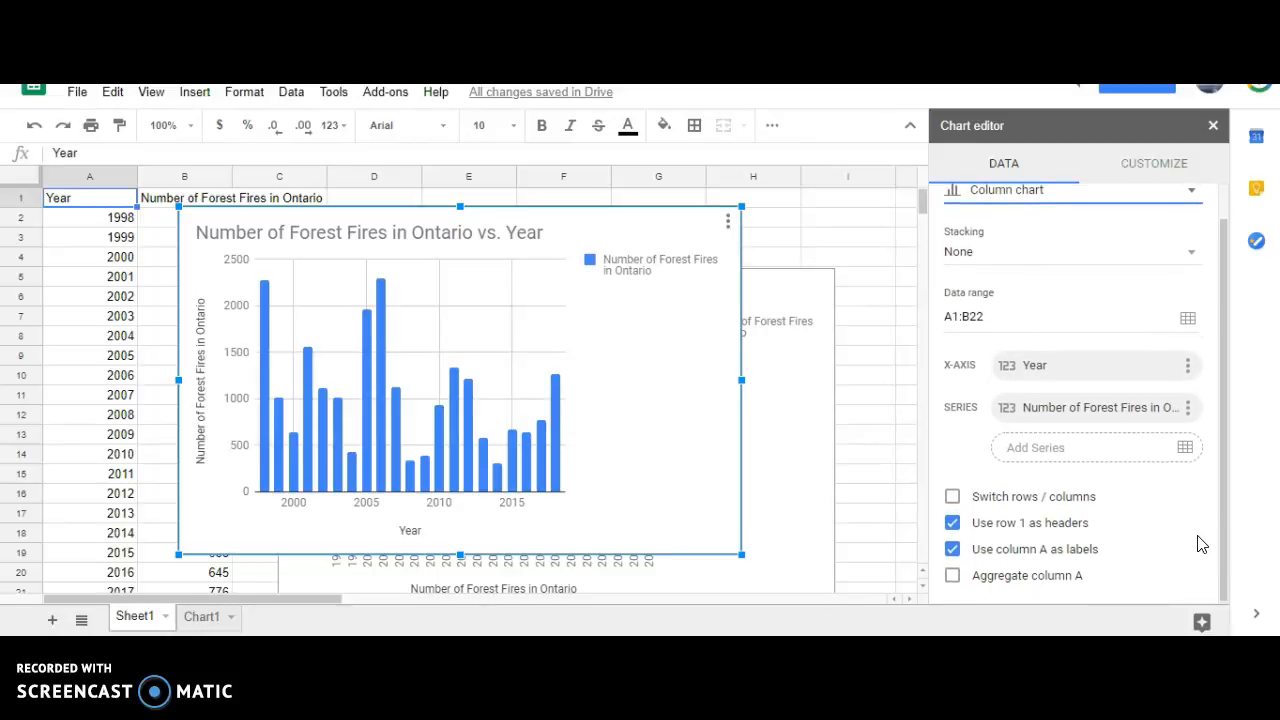
{"action": "left_click", "coordinate": [951, 577]}
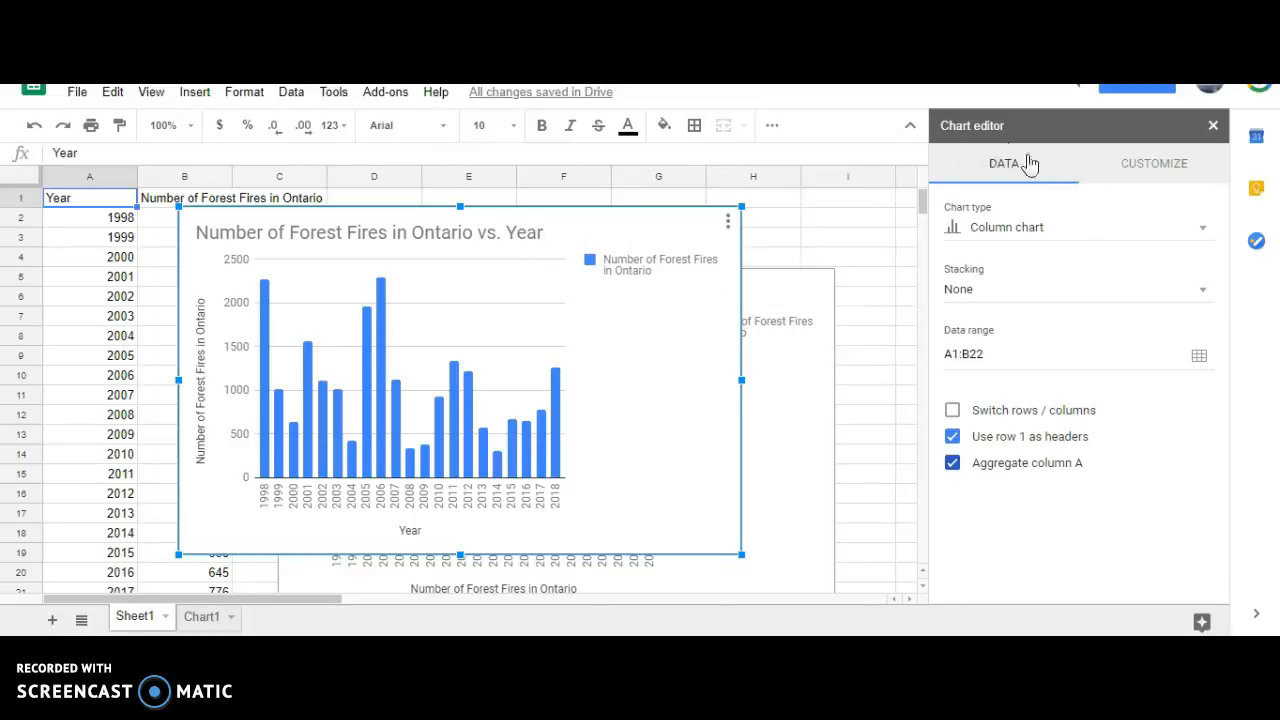
Change the chart title to "Number of Forest Fires in Ontario in past 20 years".
{"action": "left_click", "coordinate": [1153, 168]}
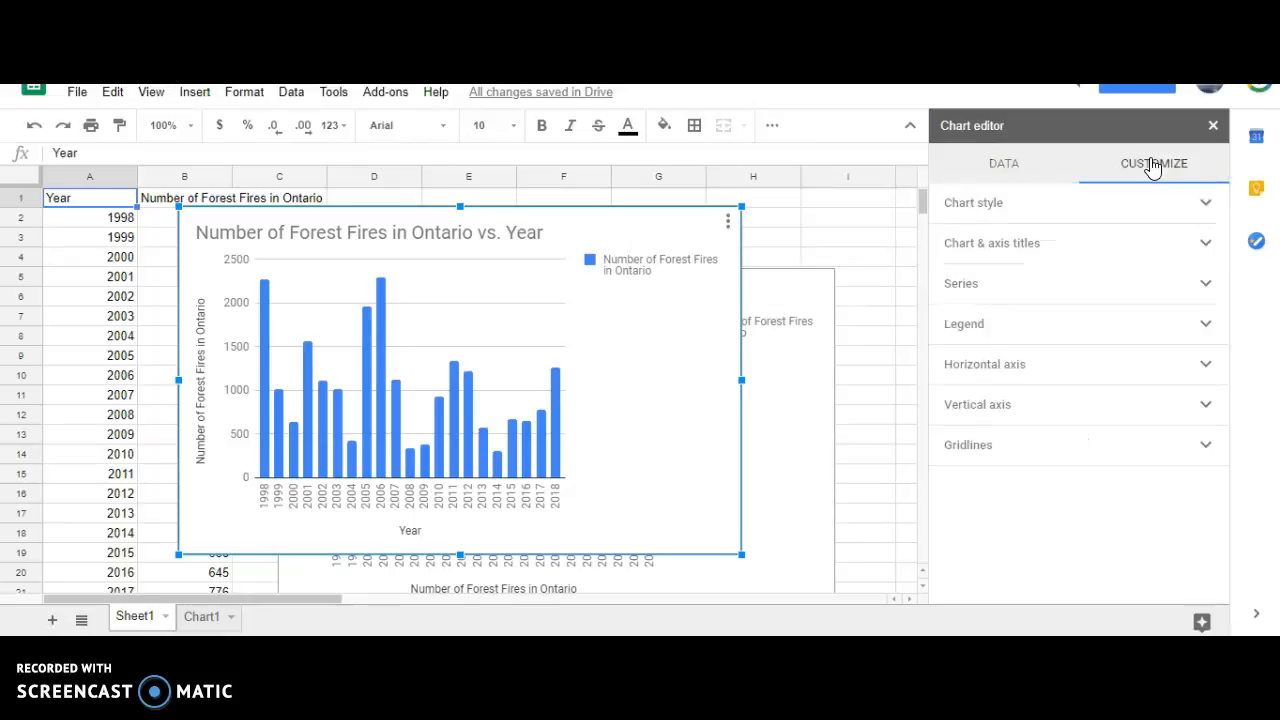
{"action": "left_click", "coordinate": [1128, 257]}
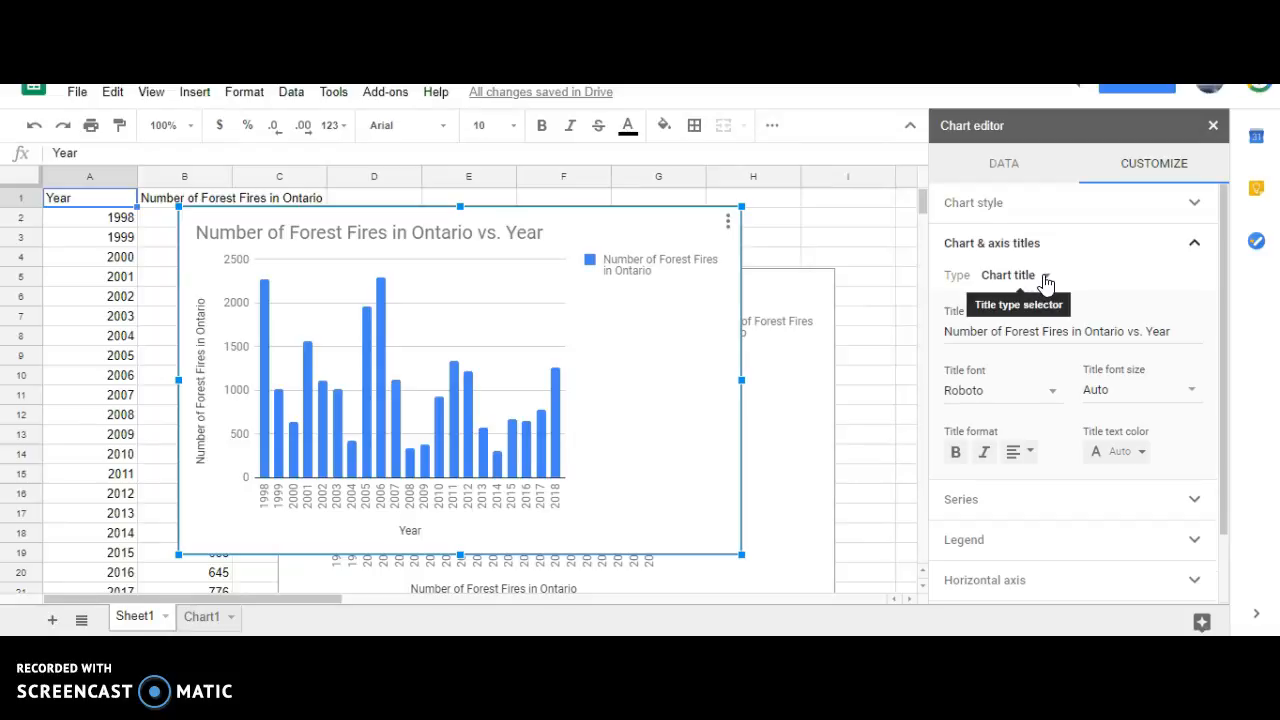
{"action": "left_click", "coordinate": [1177, 332]}
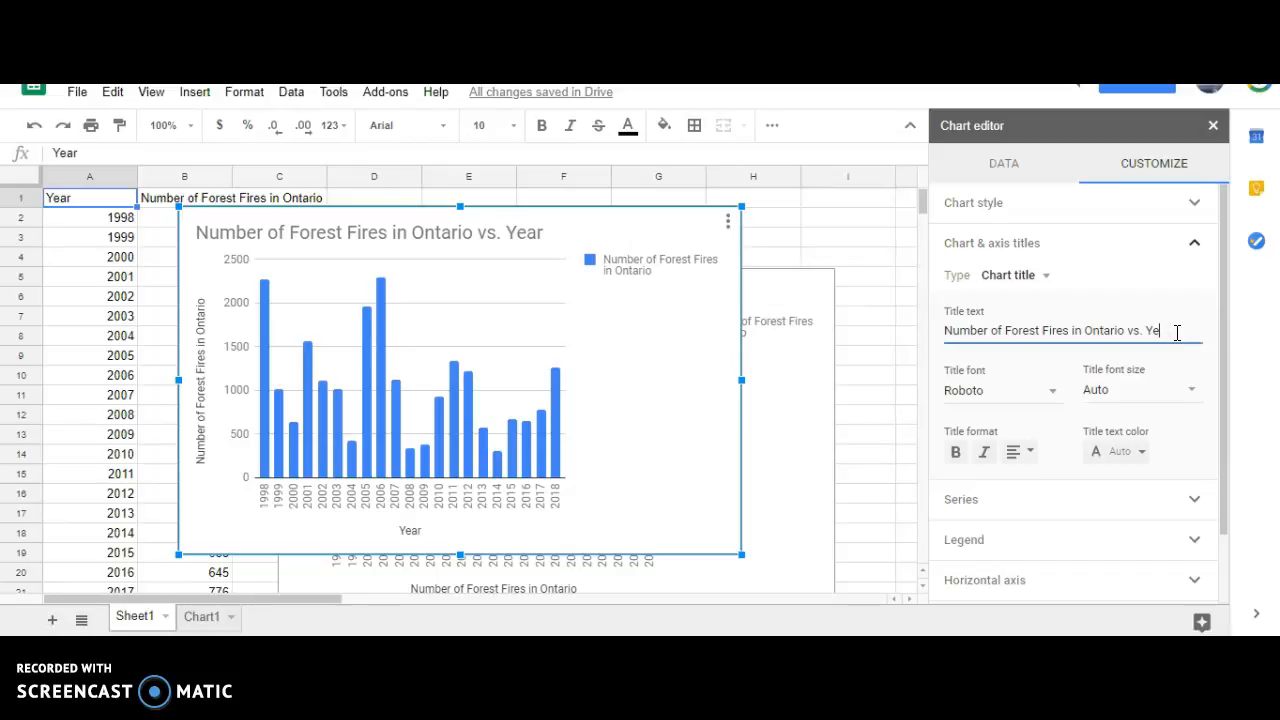
{"action": "key", "text": "BackSpace"}
{"action": "key", "text": "BackSpace"}
{"action": "key", "text": "BackSpace"}
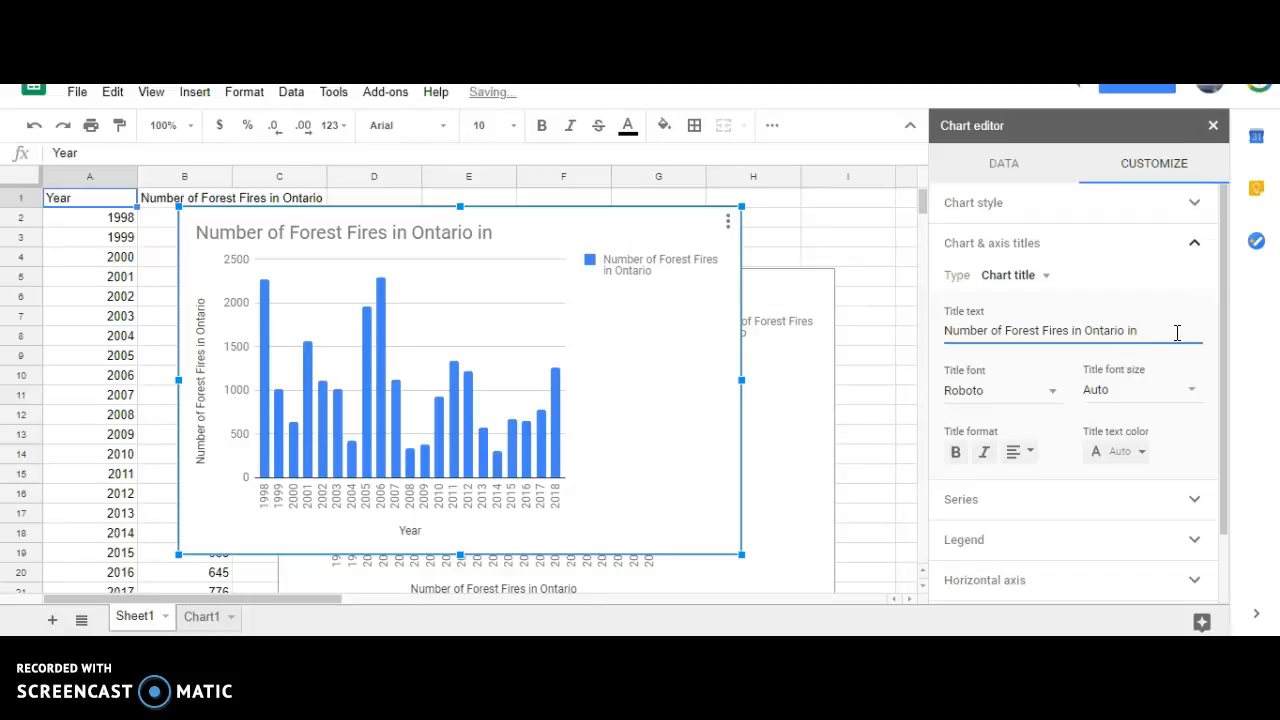
{"action": "type", "text": "ast 20 yea"}
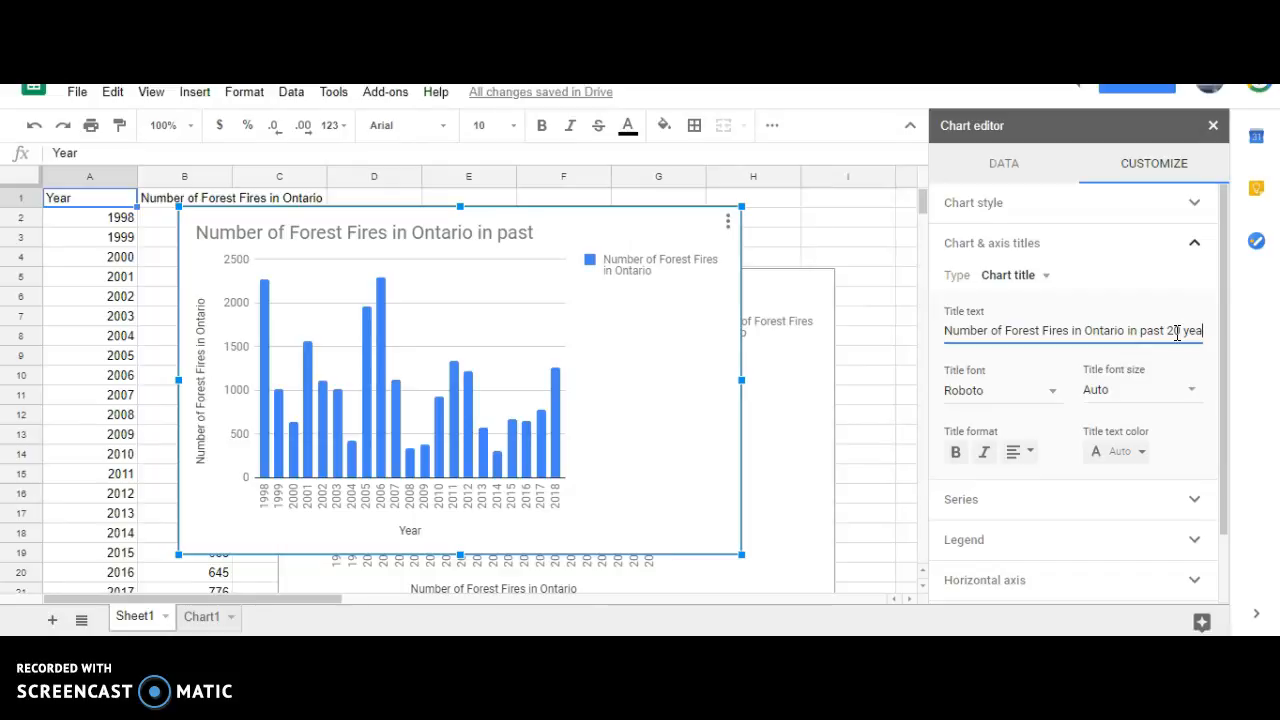
{"action": "type", "text": "rs"}
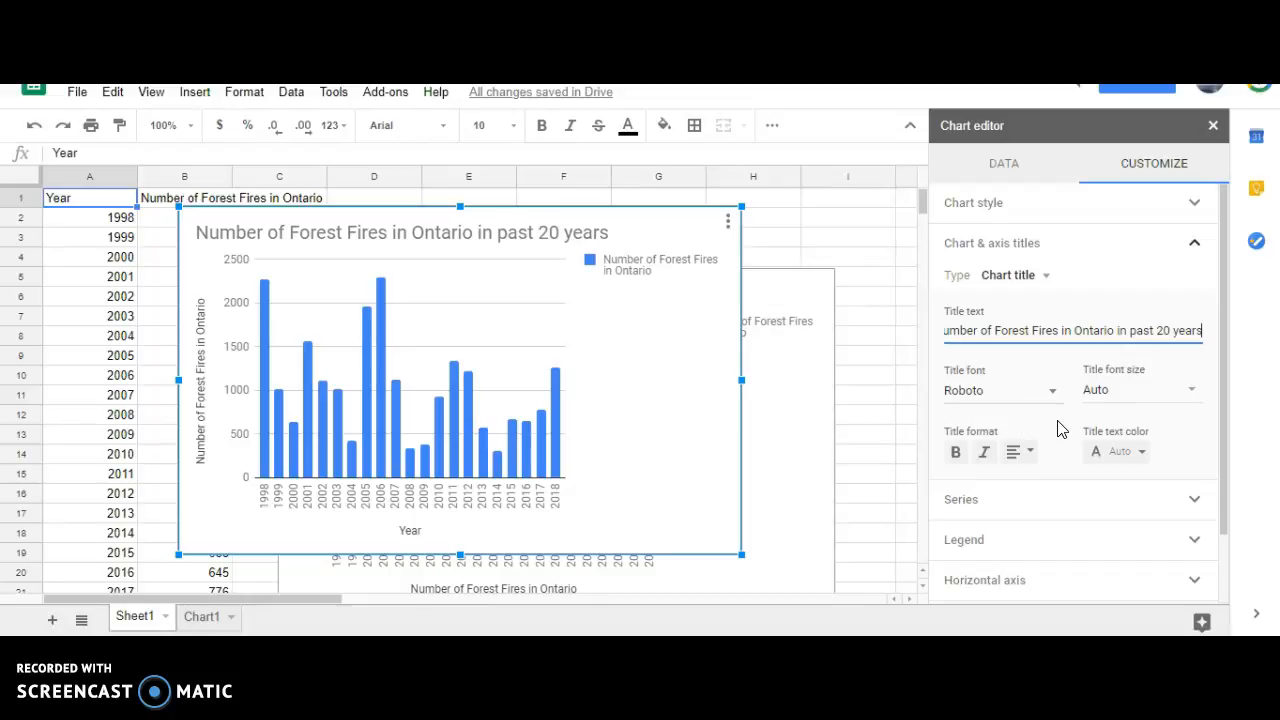
Expand the Gridlines, Vertical axis, Horizontal axis and Legend customization sections to review their options.
{"action": "scroll", "coordinate": [1062, 447], "scroll_direction": "down", "scroll_amount": 1}
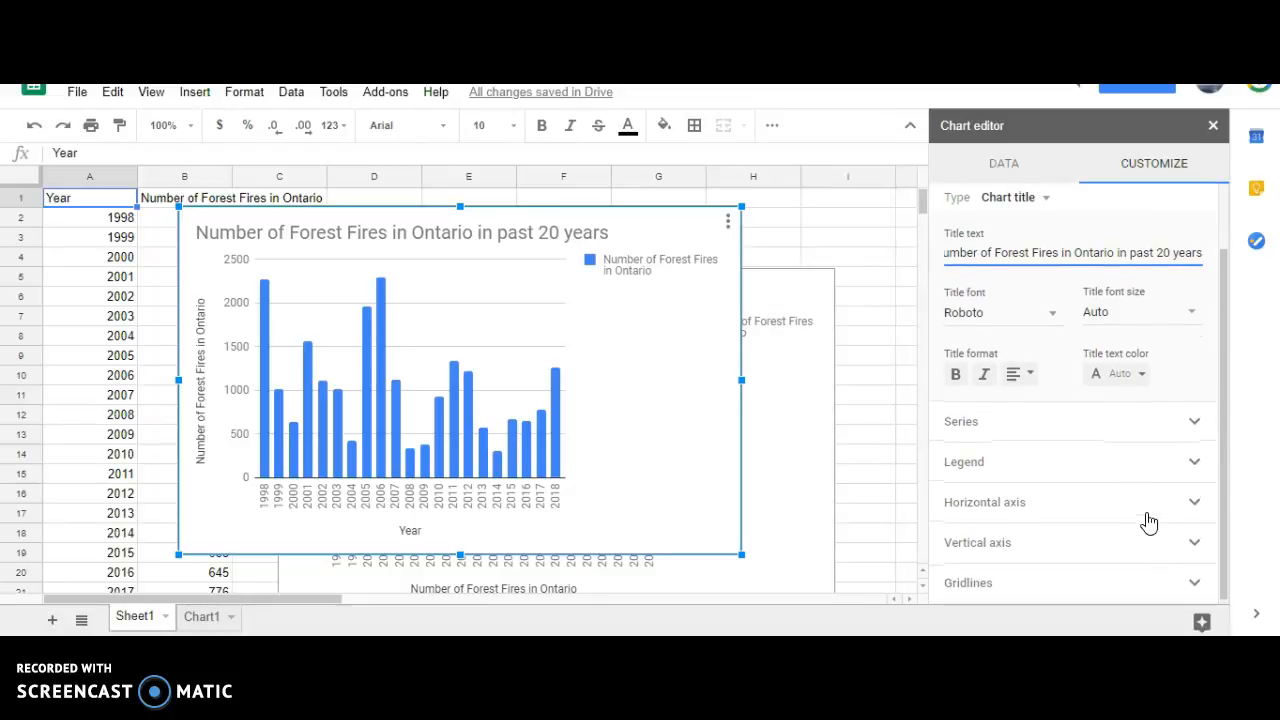
{"action": "left_click", "coordinate": [1198, 591]}
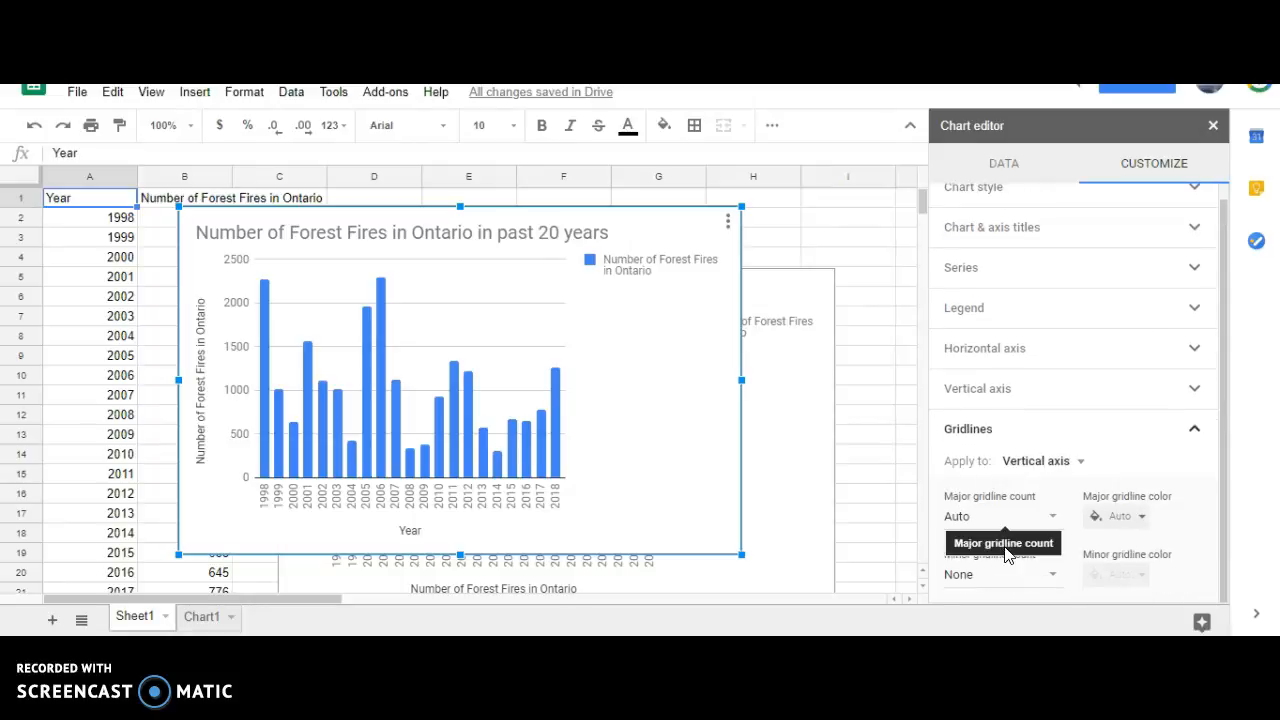
{"action": "left_click", "coordinate": [1200, 391]}
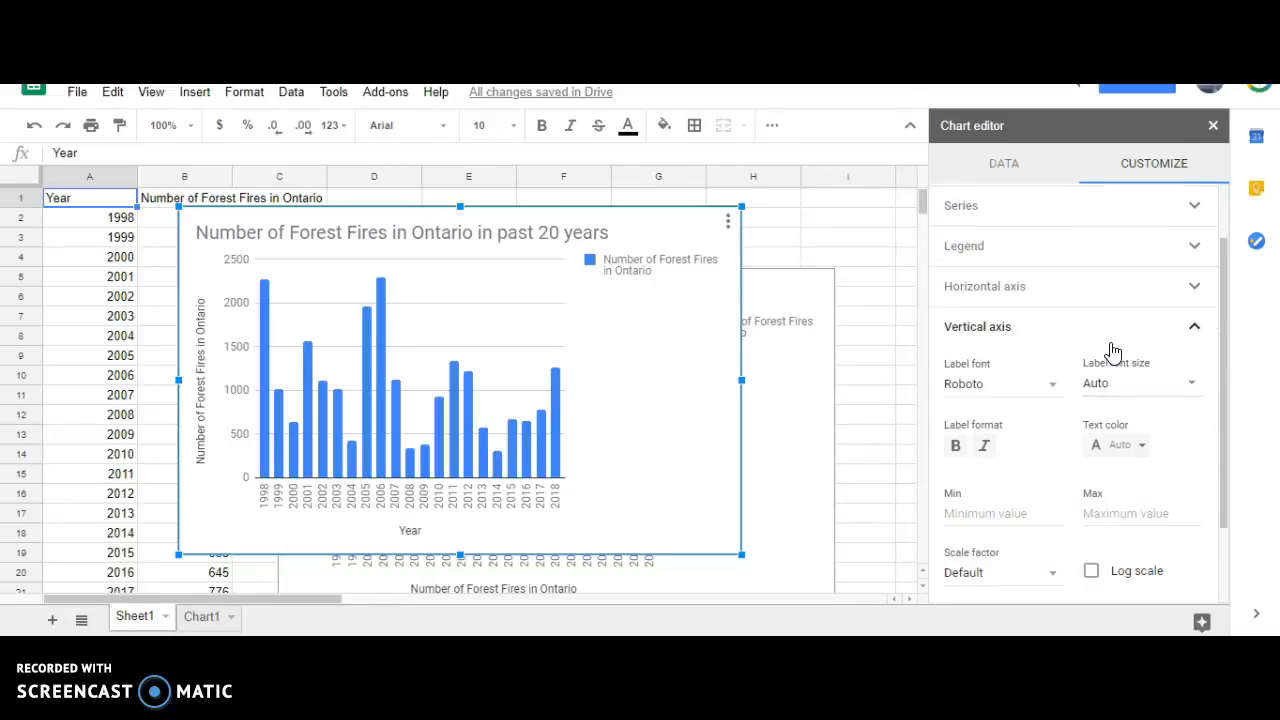
{"action": "left_click", "coordinate": [1195, 288]}
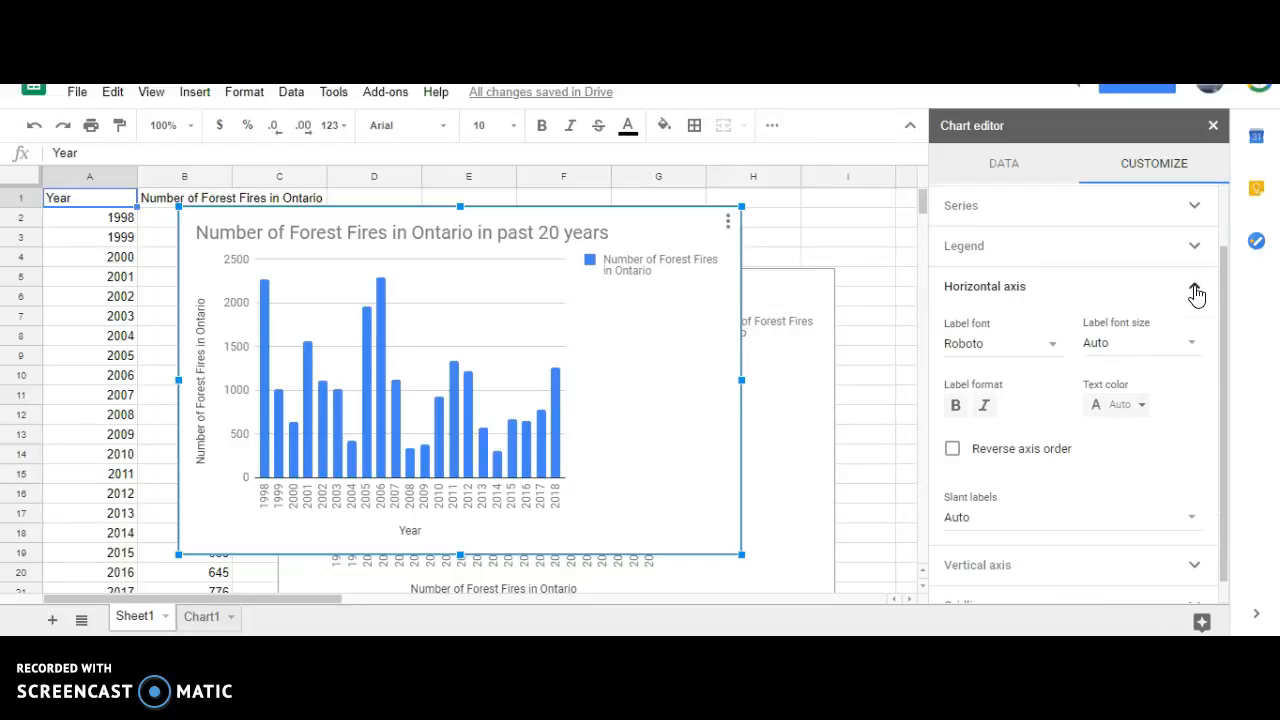
{"action": "scroll", "coordinate": [1196, 295], "scroll_direction": "up", "scroll_amount": 2}
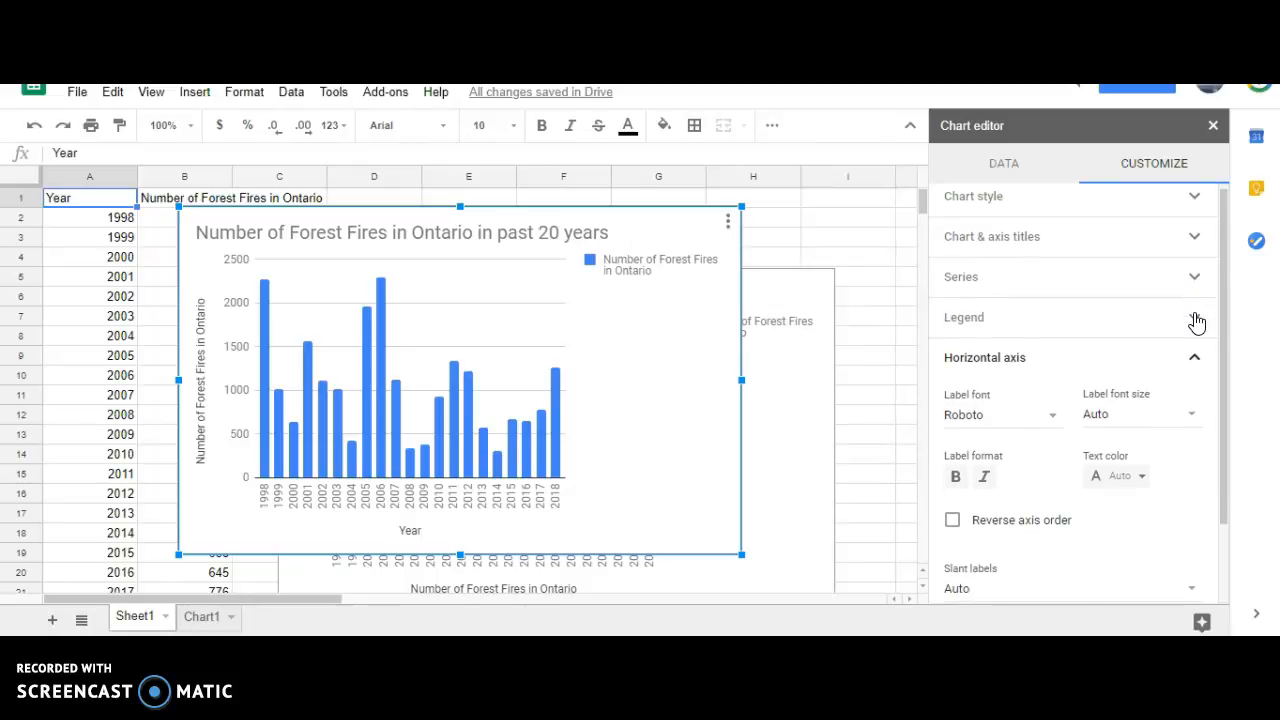
{"action": "left_click", "coordinate": [1195, 318]}
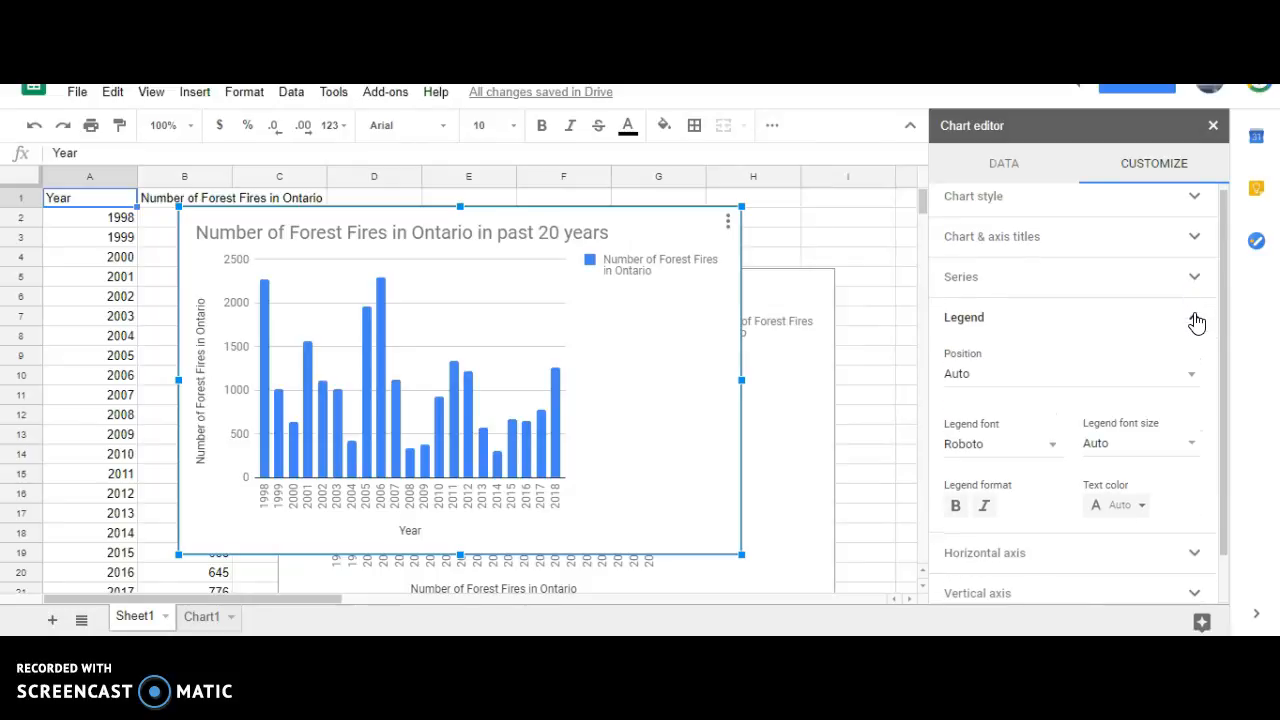